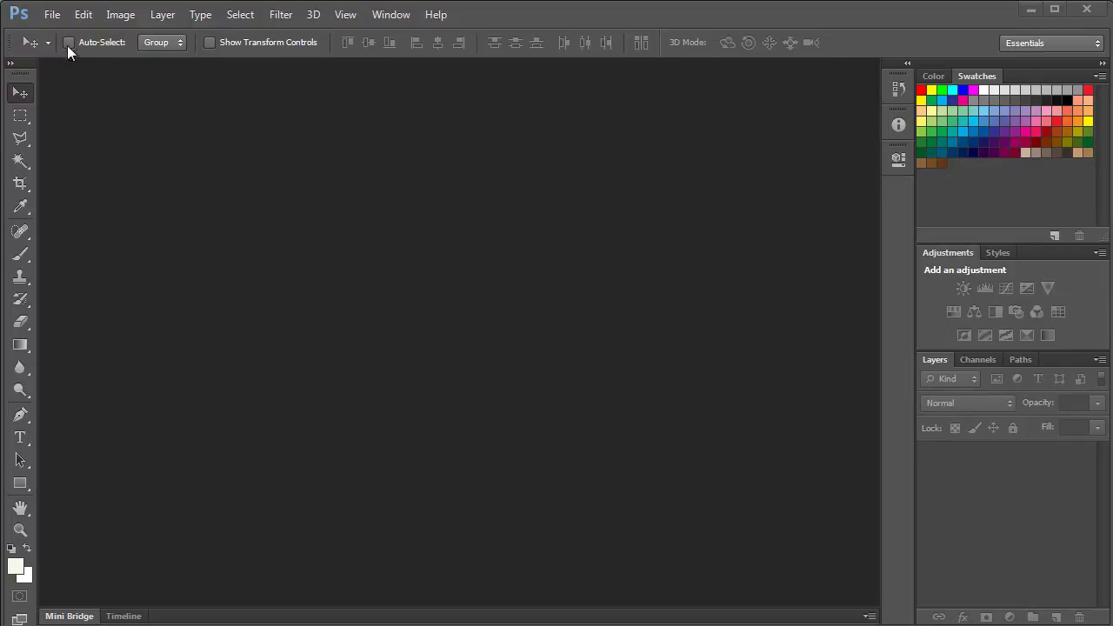
- Open stockvault-grunge-background126126.jpg from the pics folder
click(52, 15)
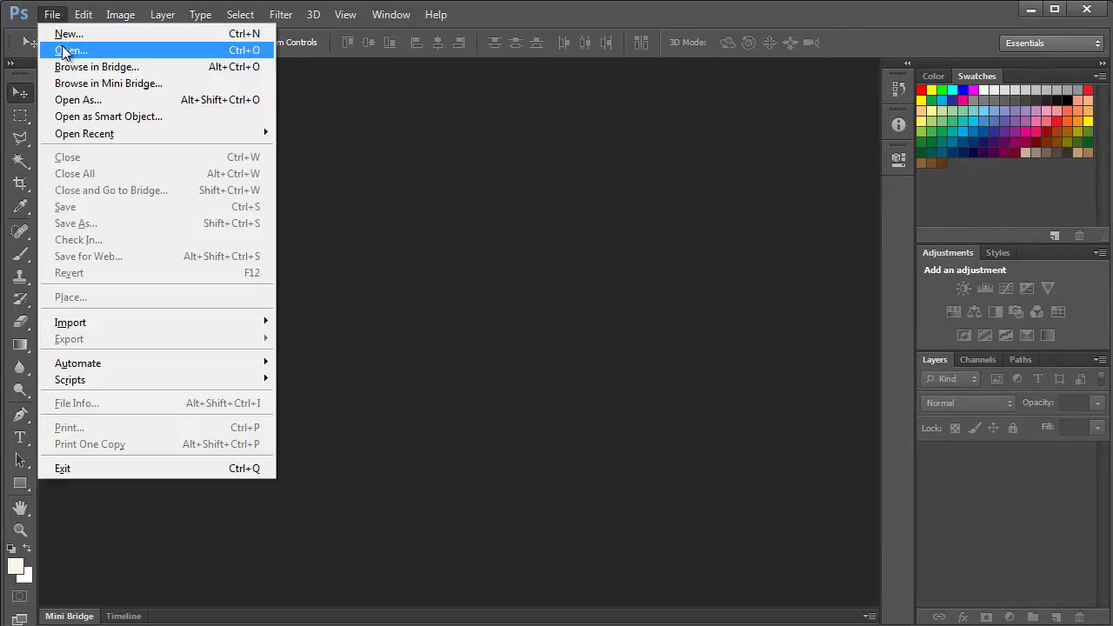
click(70, 48)
click(502, 324)
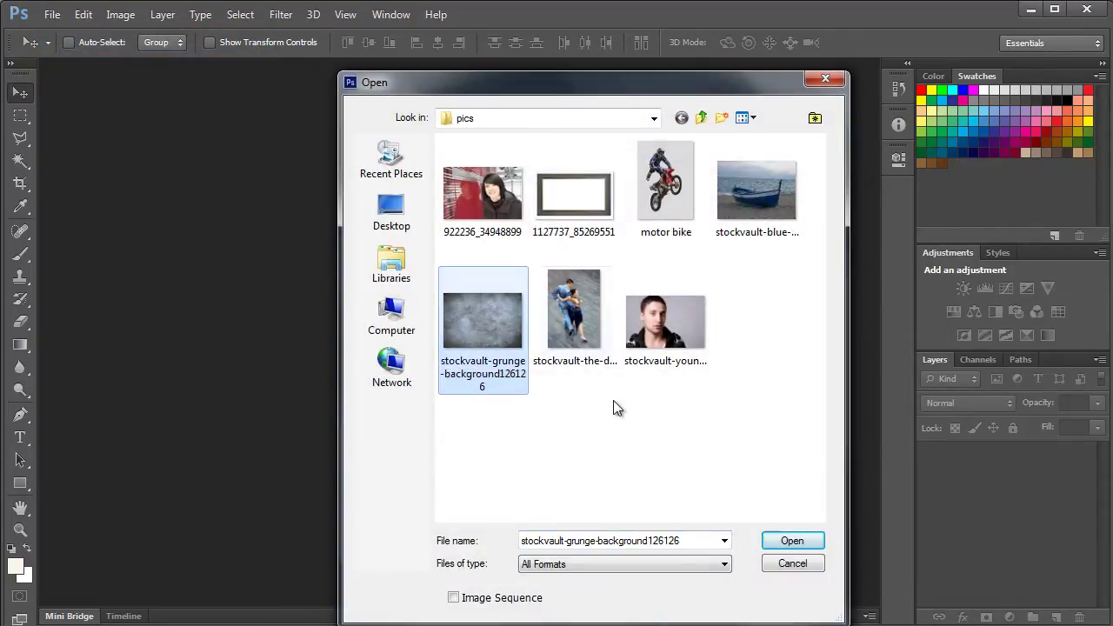
click(792, 540)
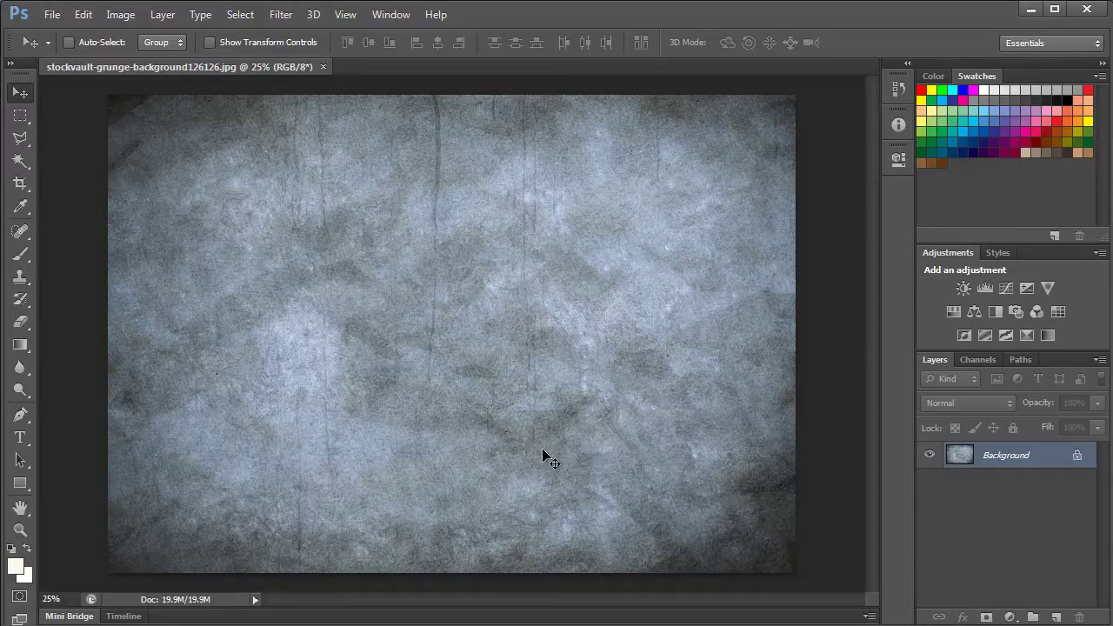
- Apply a Curves adjustment to lighten the grunge texture, bending the RGB midpoint down-right
click(121, 15)
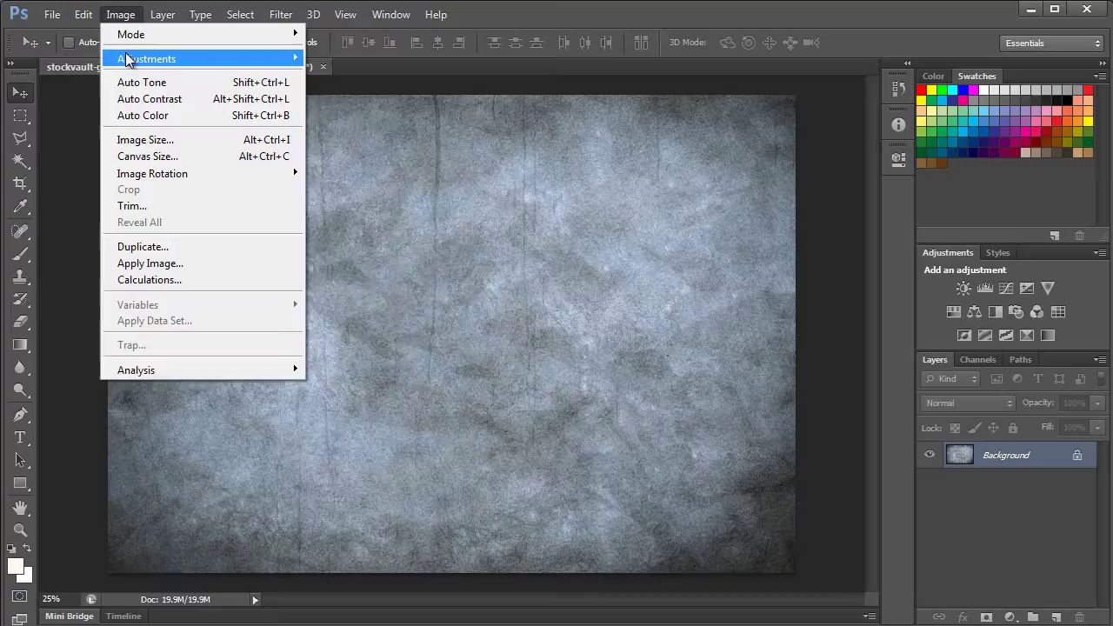
mouse_move(132, 58)
click(337, 91)
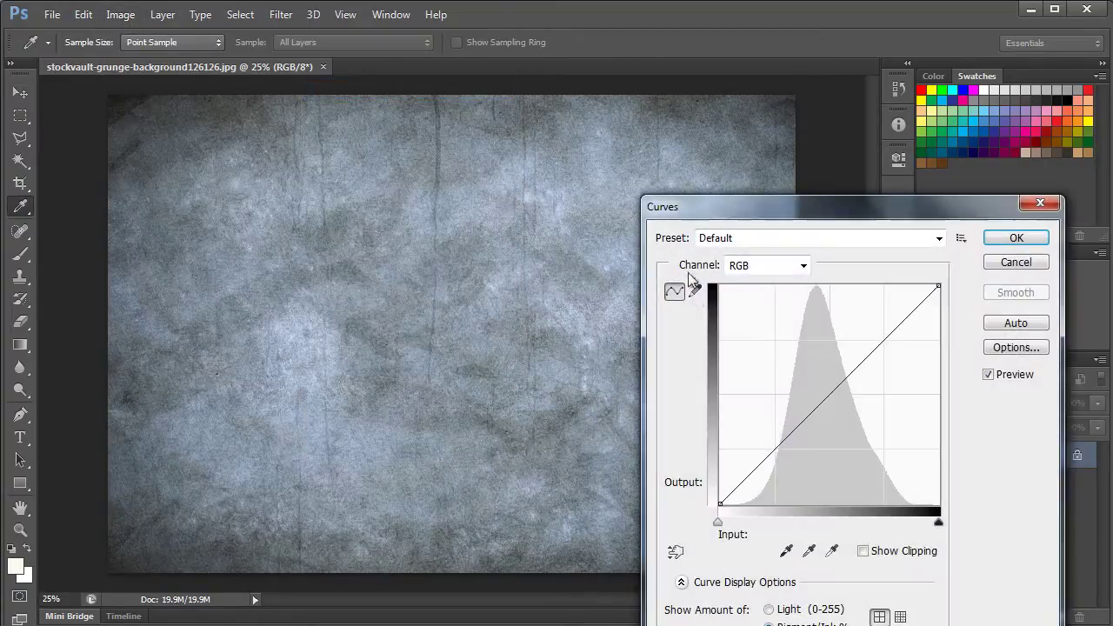
drag(772, 212, 771, 154)
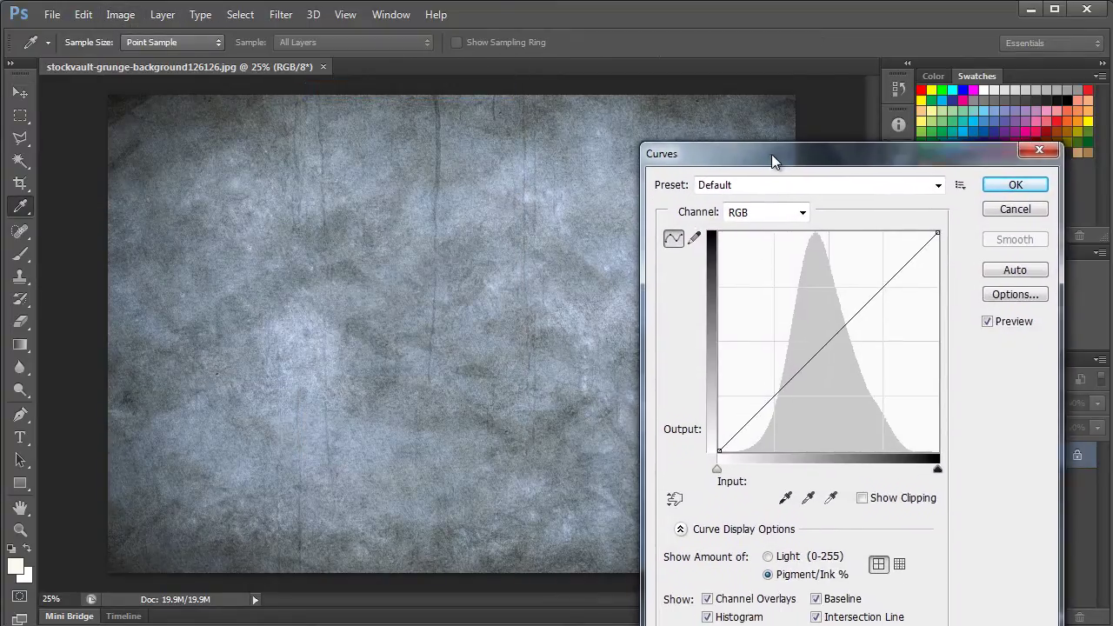
drag(826, 331, 853, 363)
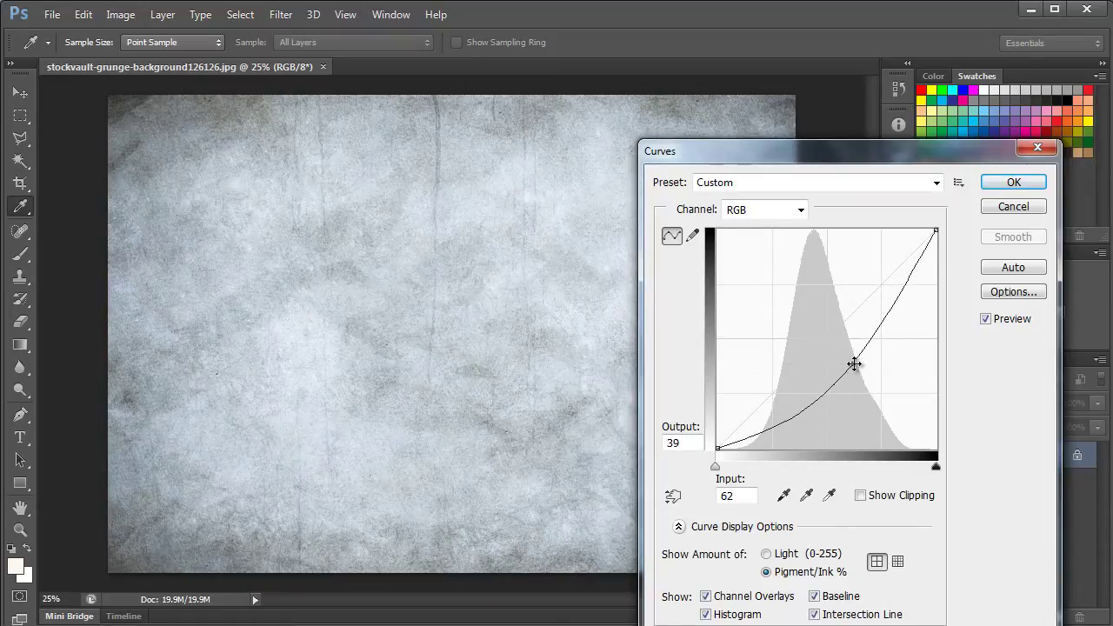
click(996, 184)
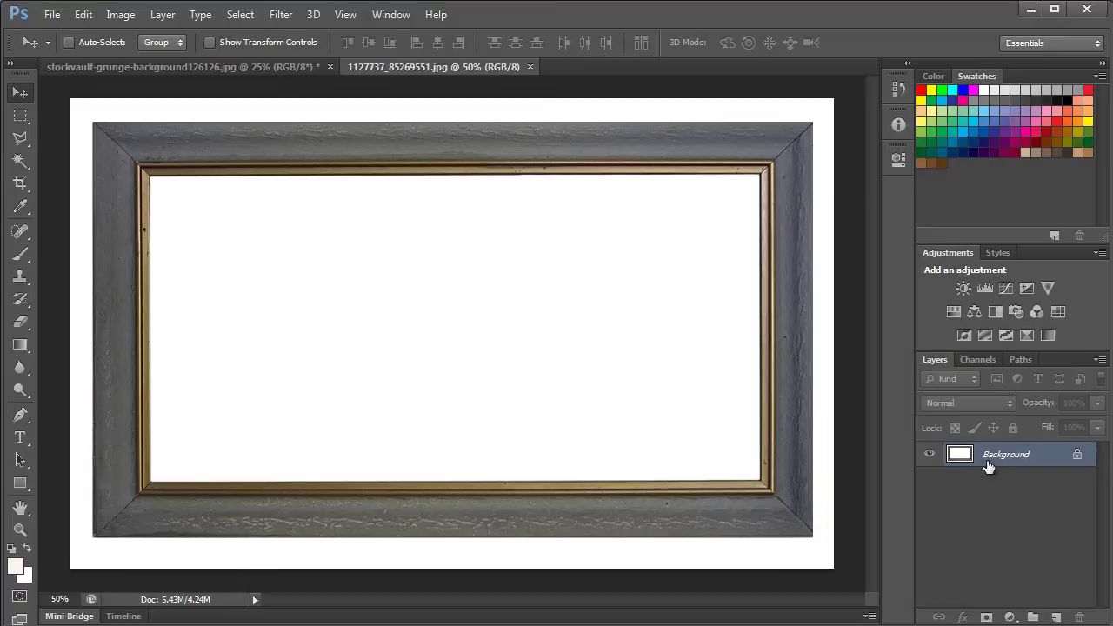
- Unlock the frame image's layer and drag it into the grunge document as Layer 1
double_click(988, 461)
click(733, 206)
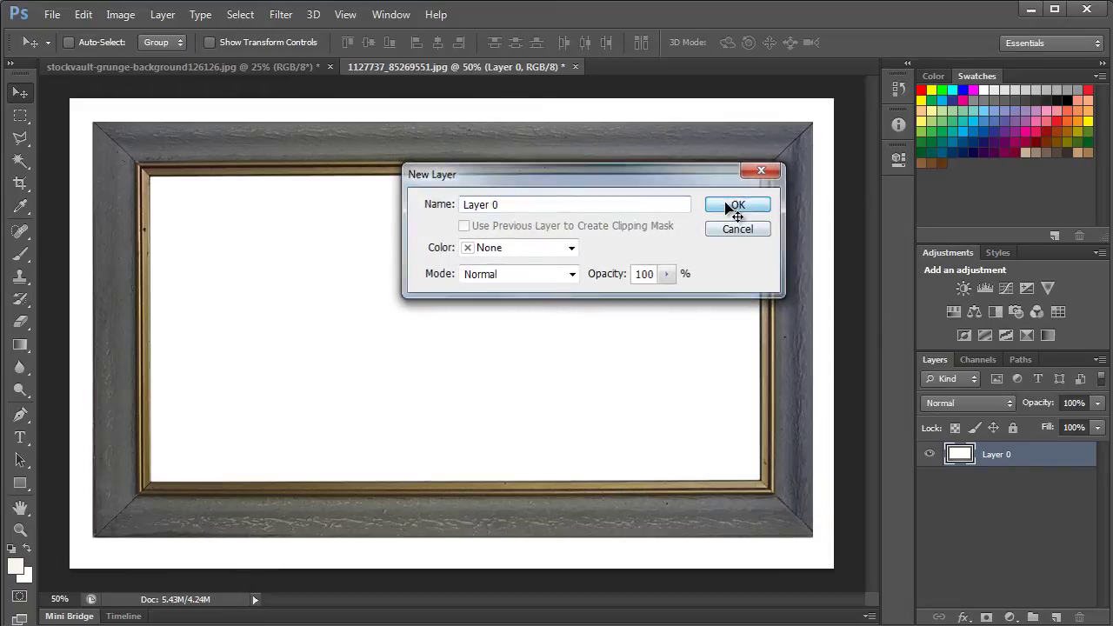
drag(313, 228, 266, 241)
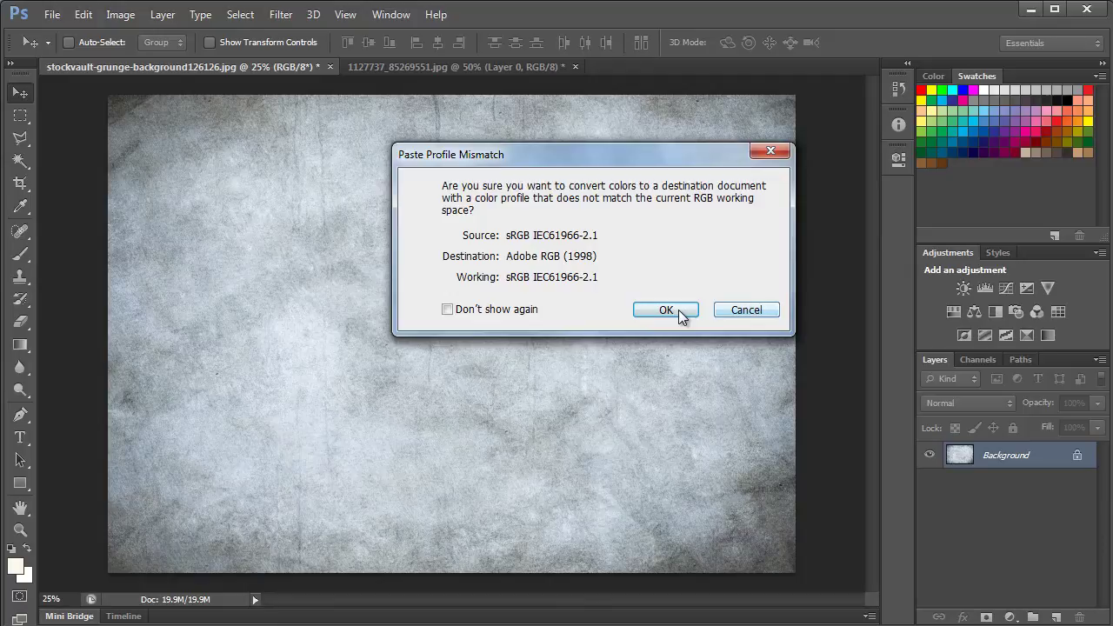
click(665, 310)
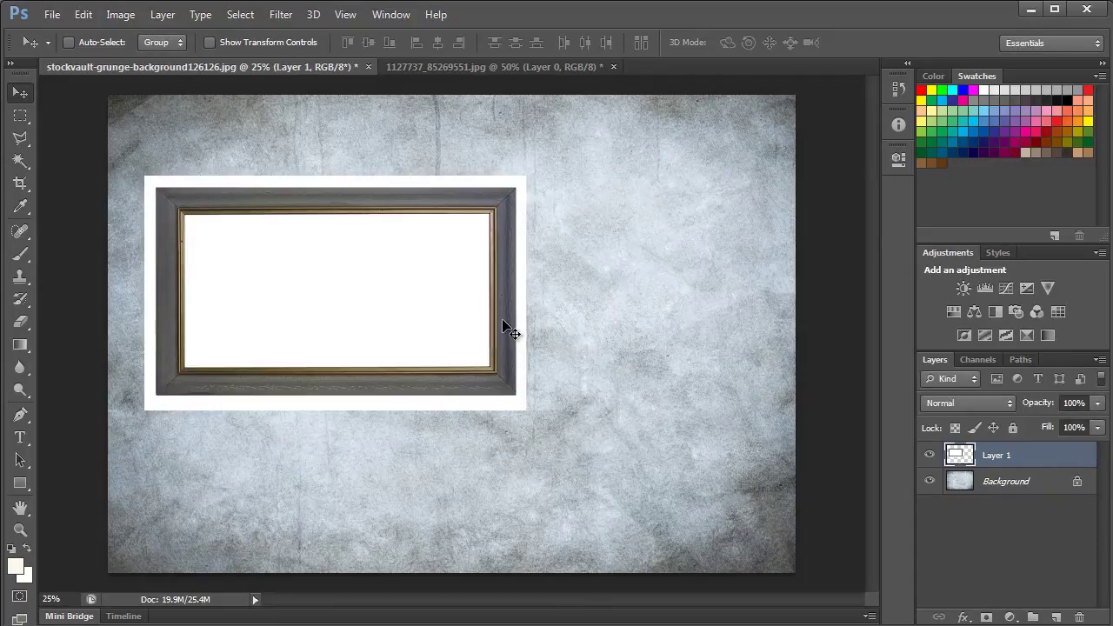
- Delete the frame's white border and white interior with the Magic Wand, then deselect
click(22, 165)
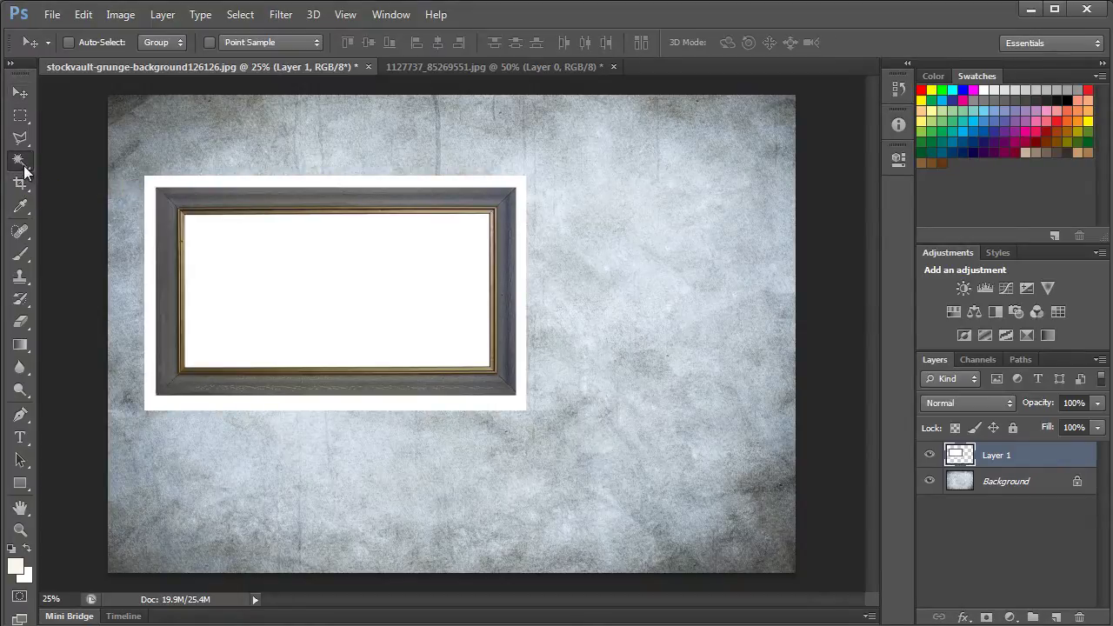
click(150, 182)
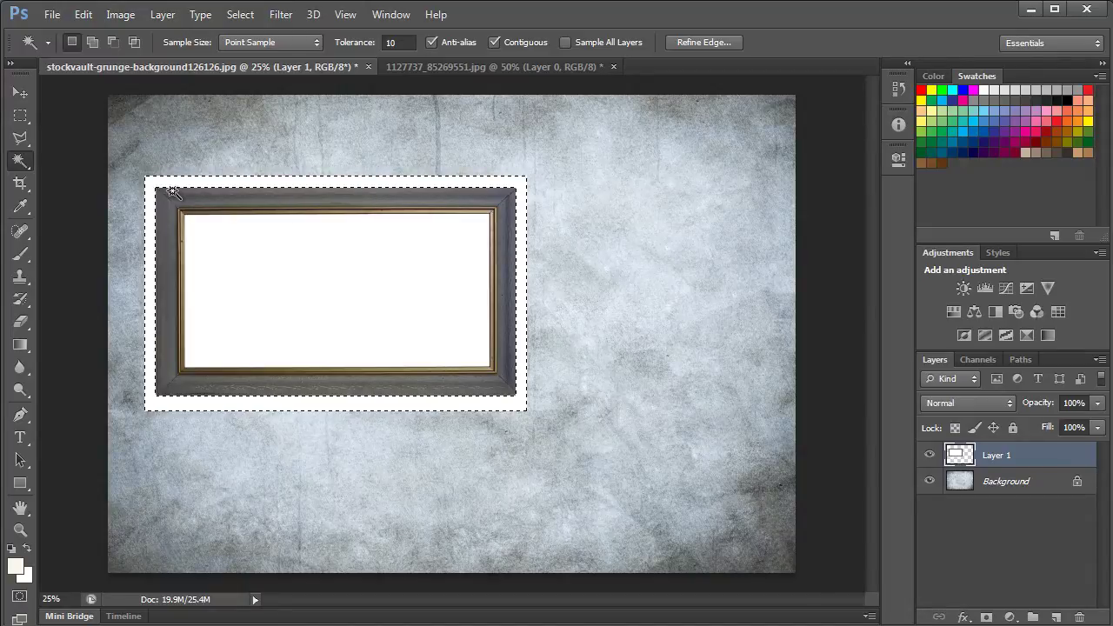
key(Delete)
click(303, 259)
key(Delete)
key(ctrl+d)
- Scale the frame up to about 127%
key(ctrl+t)
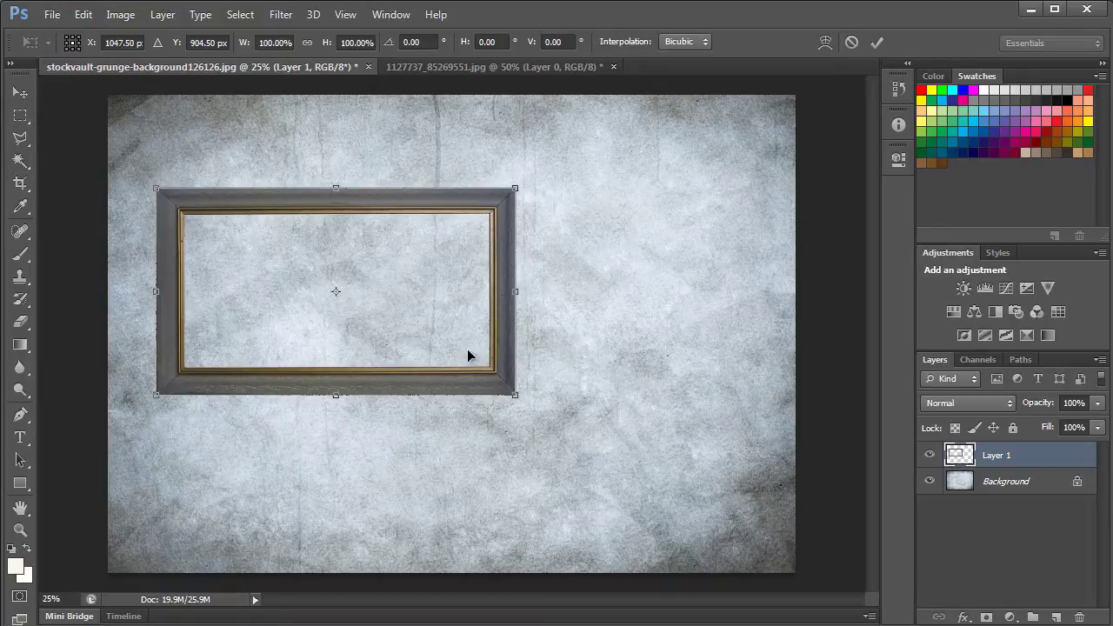
drag(512, 396, 654, 432)
key(Return)
key(w)
key(v)
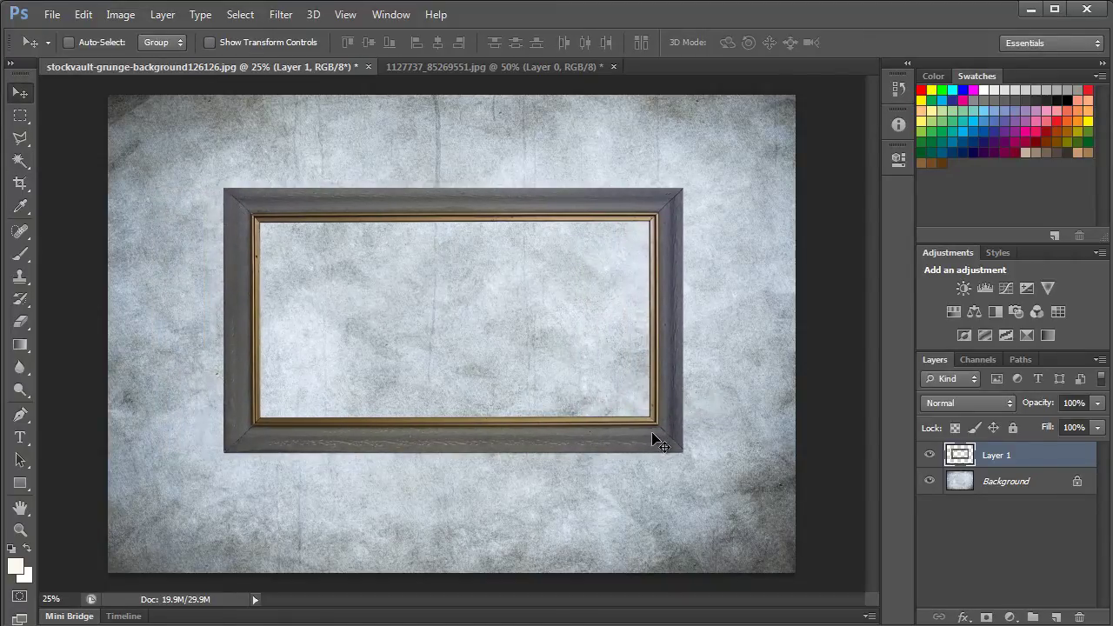
- Open the motor bike image
click(53, 15)
click(62, 50)
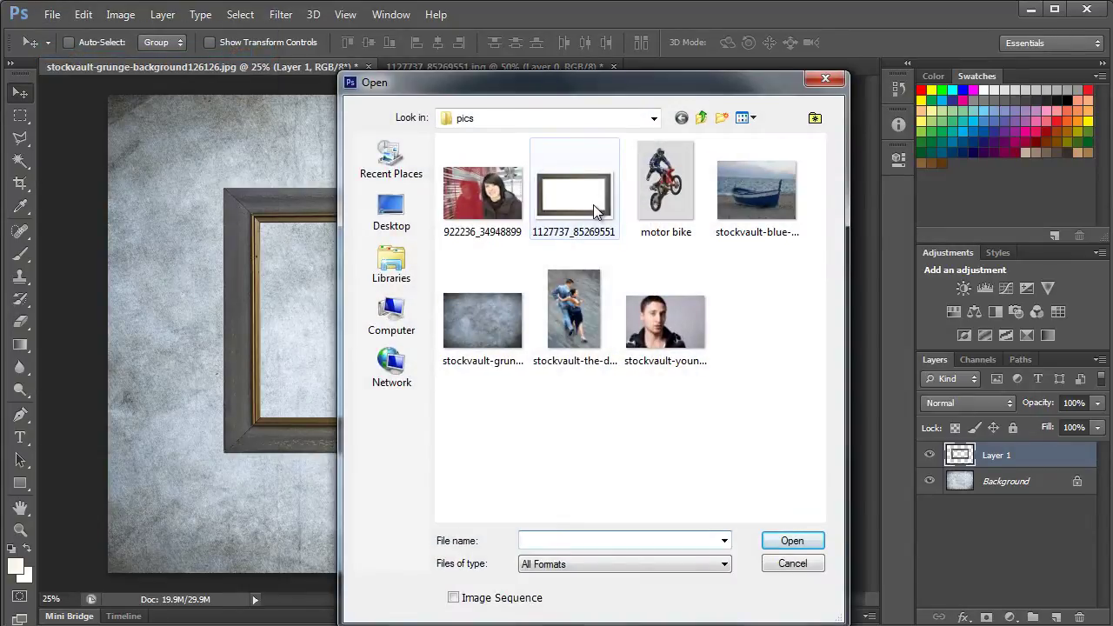
click(628, 207)
click(791, 540)
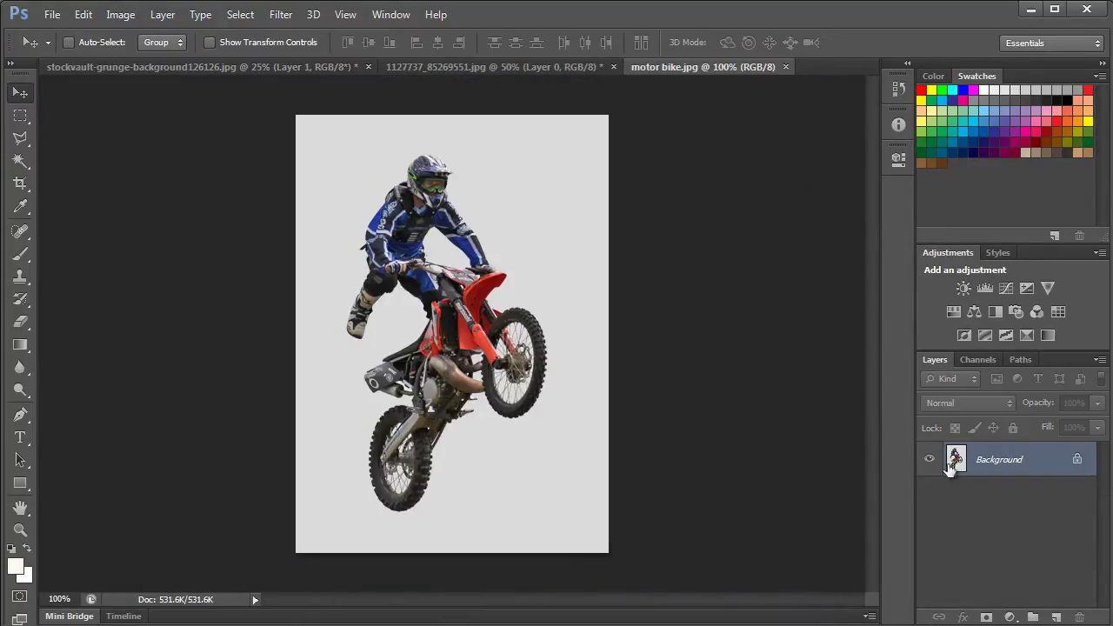
- Unlock the bike photo's layer and drag it into the grunge document as Layer 2
double_click(978, 464)
click(738, 205)
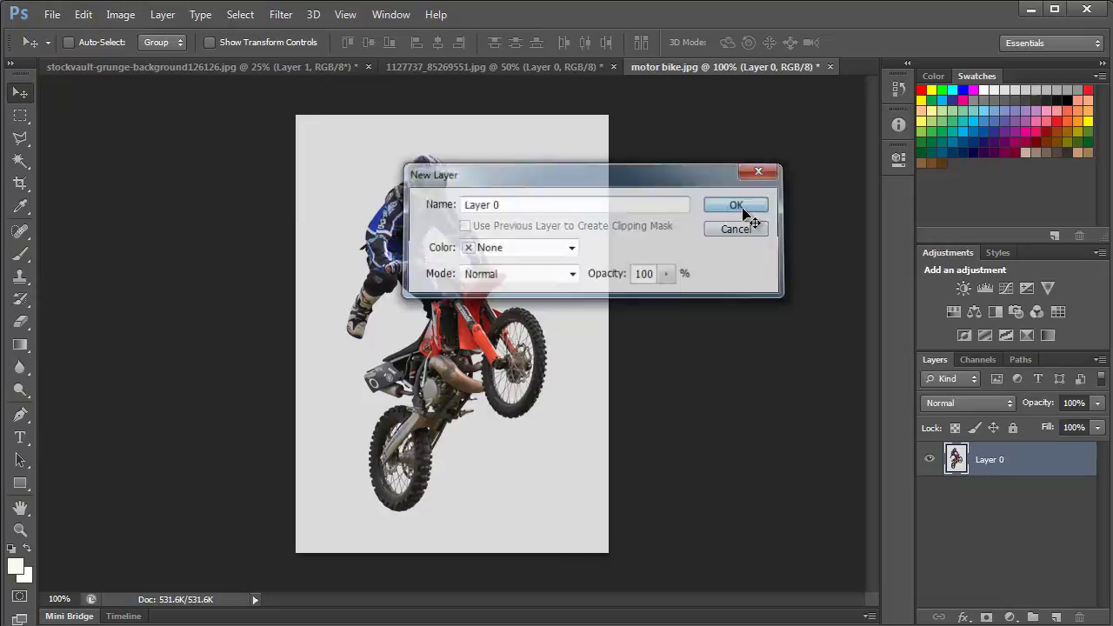
drag(450, 319, 387, 321)
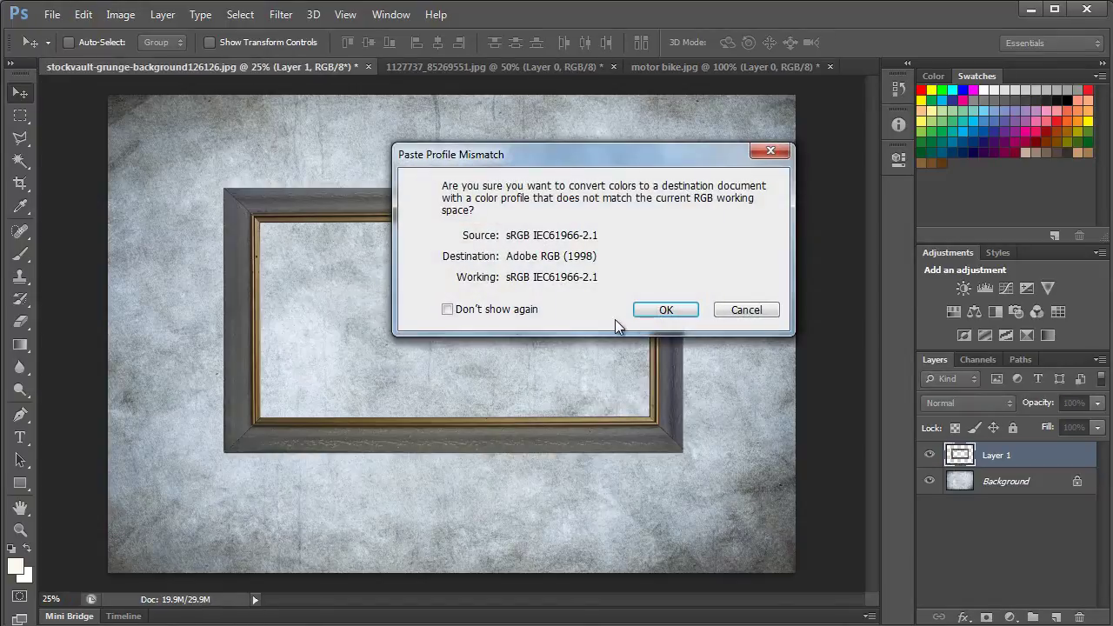
click(659, 308)
- Scale the bike layer up to about 316% over the frame's left side
key(ctrl+t)
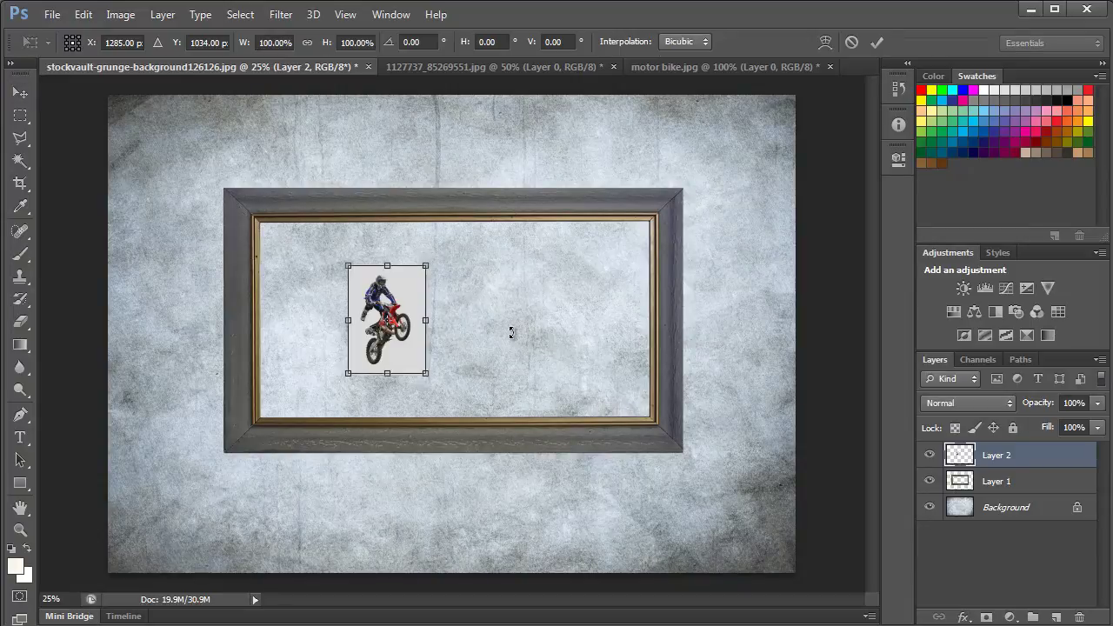
drag(425, 266, 568, 194)
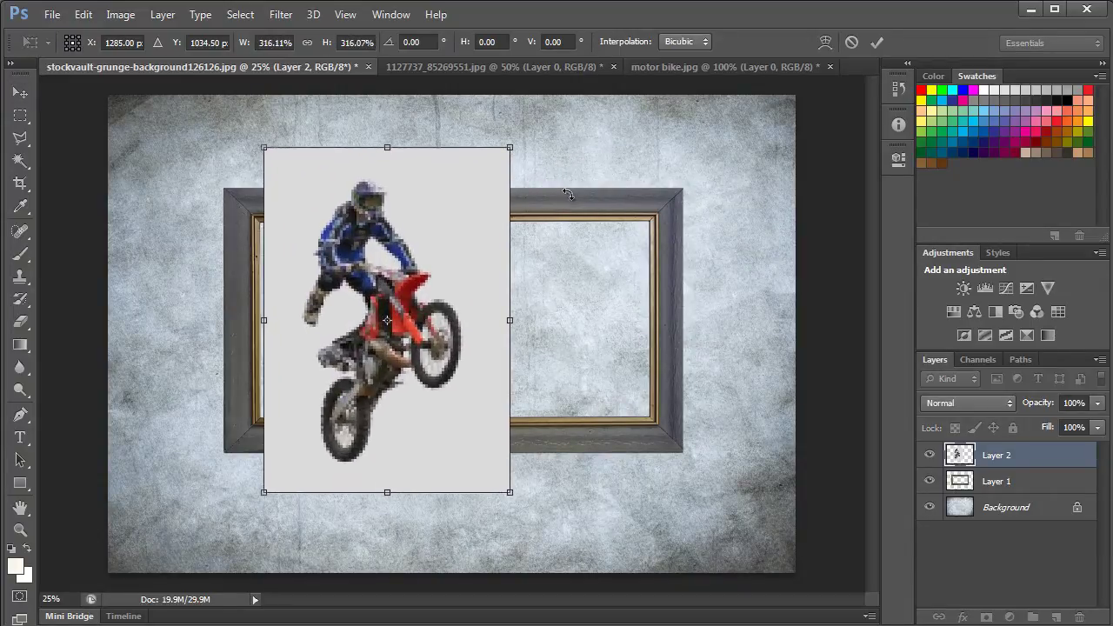
key(Return)
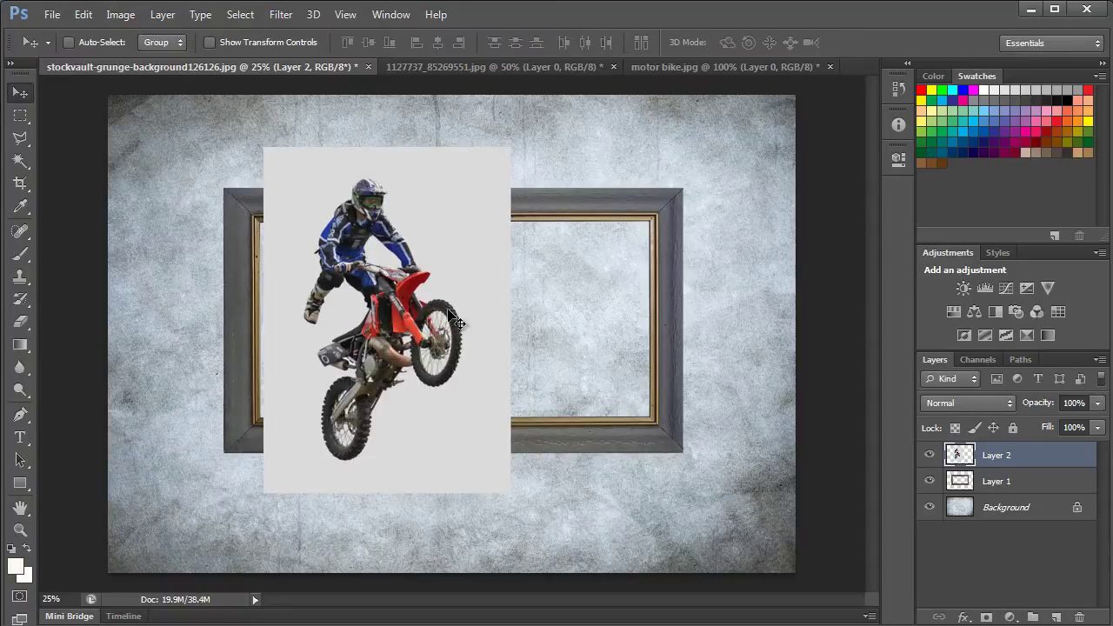
- Delete the grey backdrop around the rider with the Magic Wand, then deselect
click(19, 161)
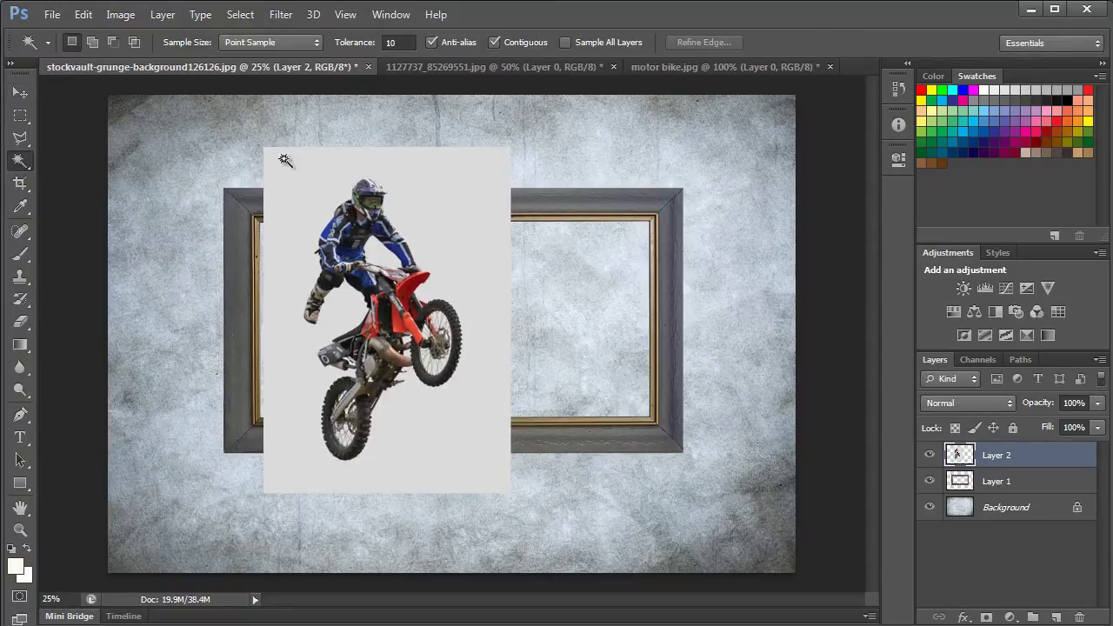
click(339, 177)
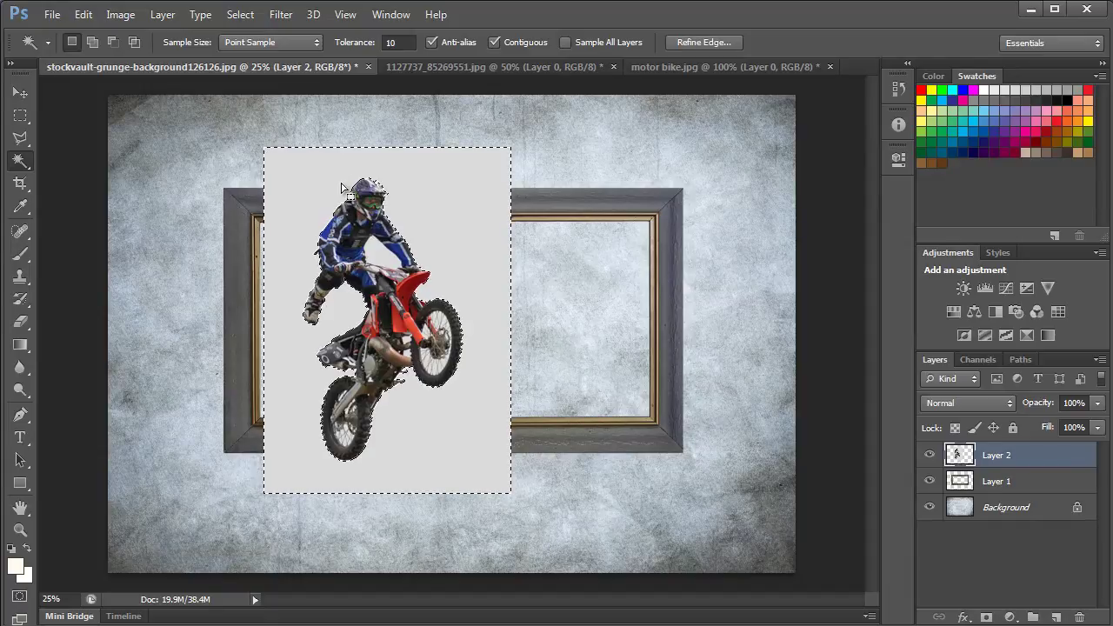
key(Delete)
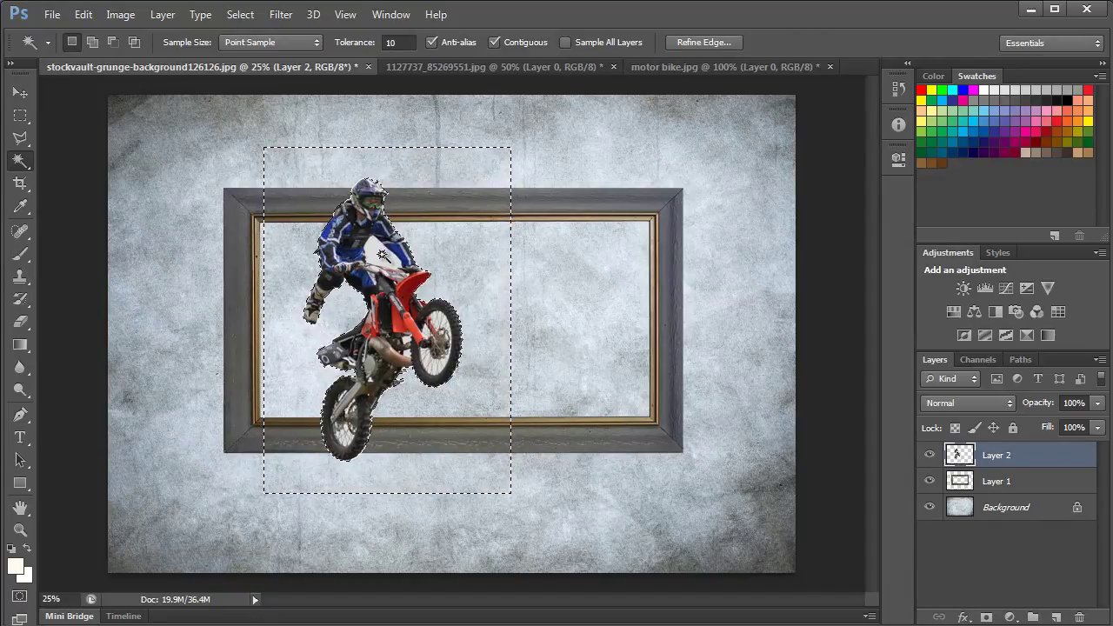
key(ctrl+d)
key(ctrl+d)
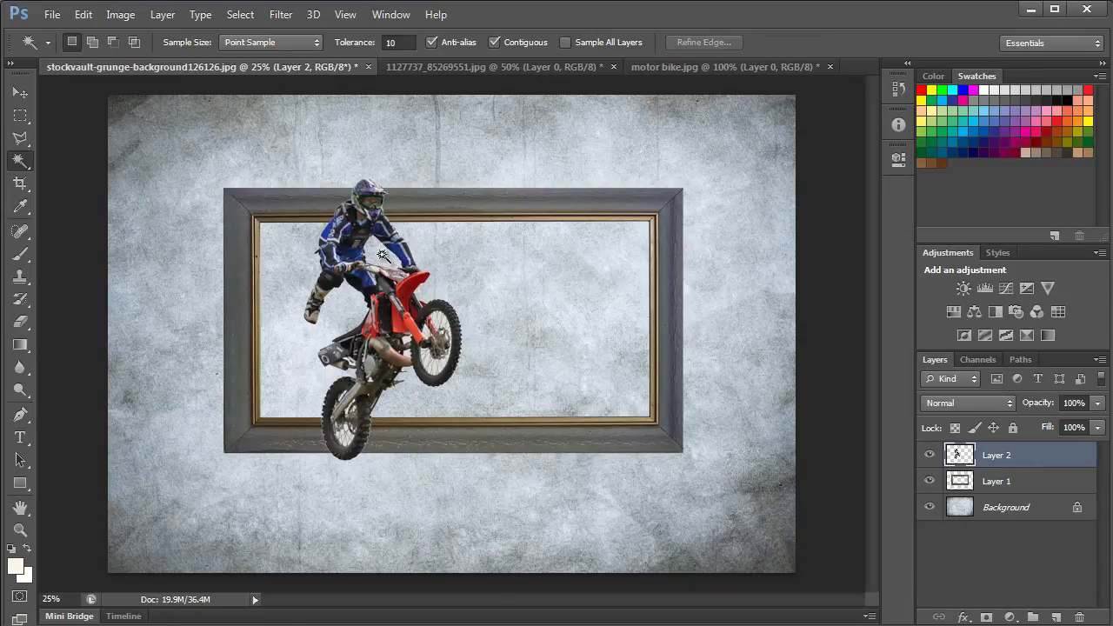
- Move the rider up and right over the frame and enlarge him slightly
click(19, 91)
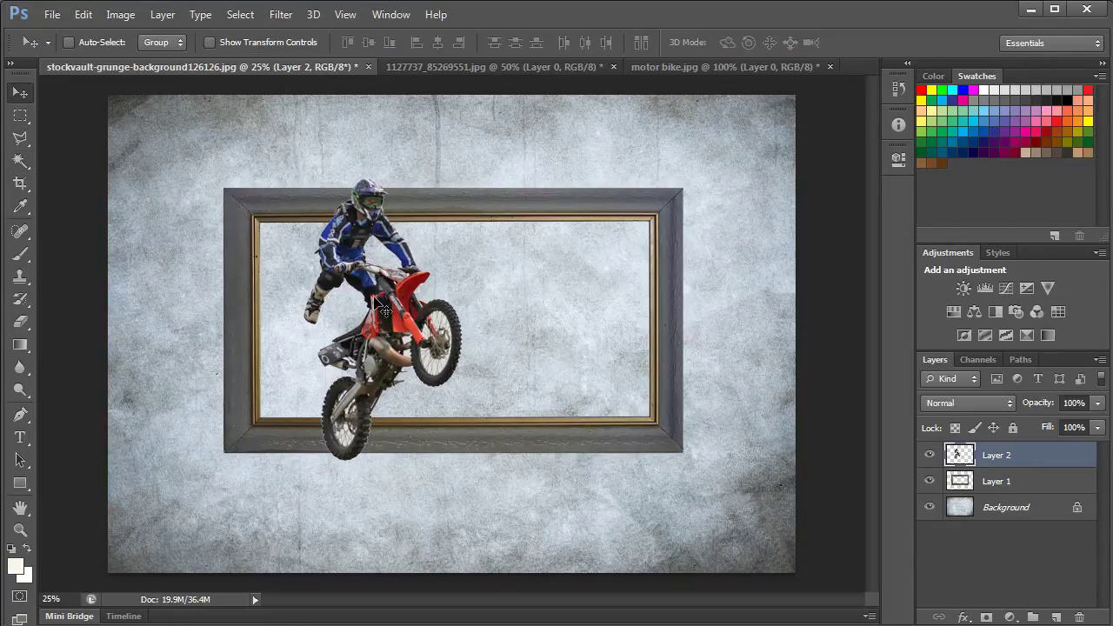
drag(382, 311, 468, 297)
key(ctrl+t)
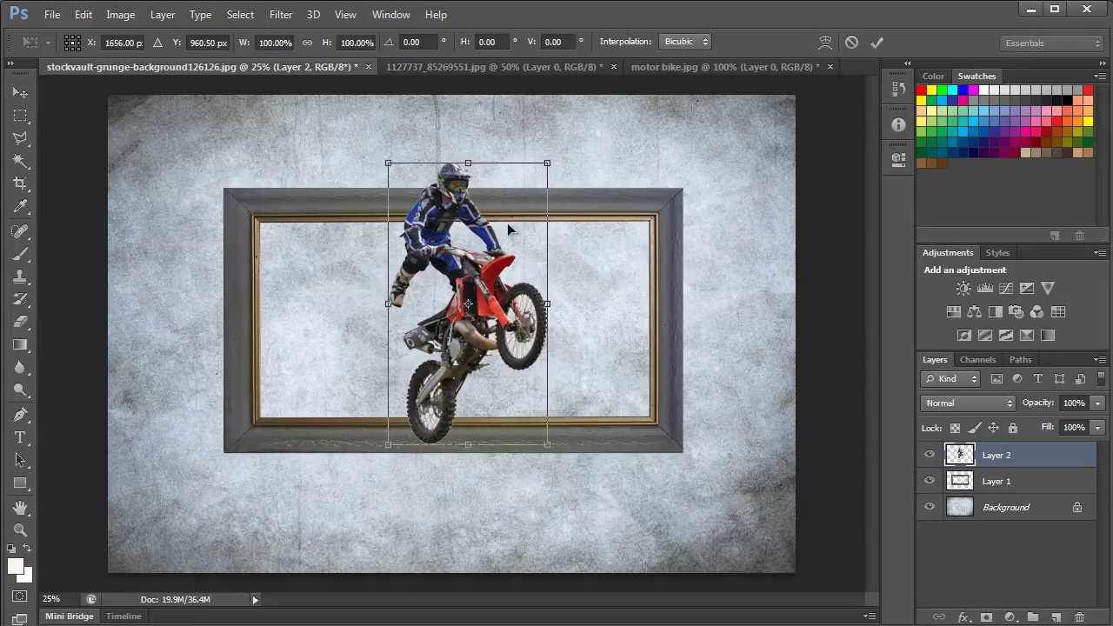
mouse_move(545, 167)
mouse_down()
mouse_move(561, 152)
mouse_move(551, 160)
mouse_up()
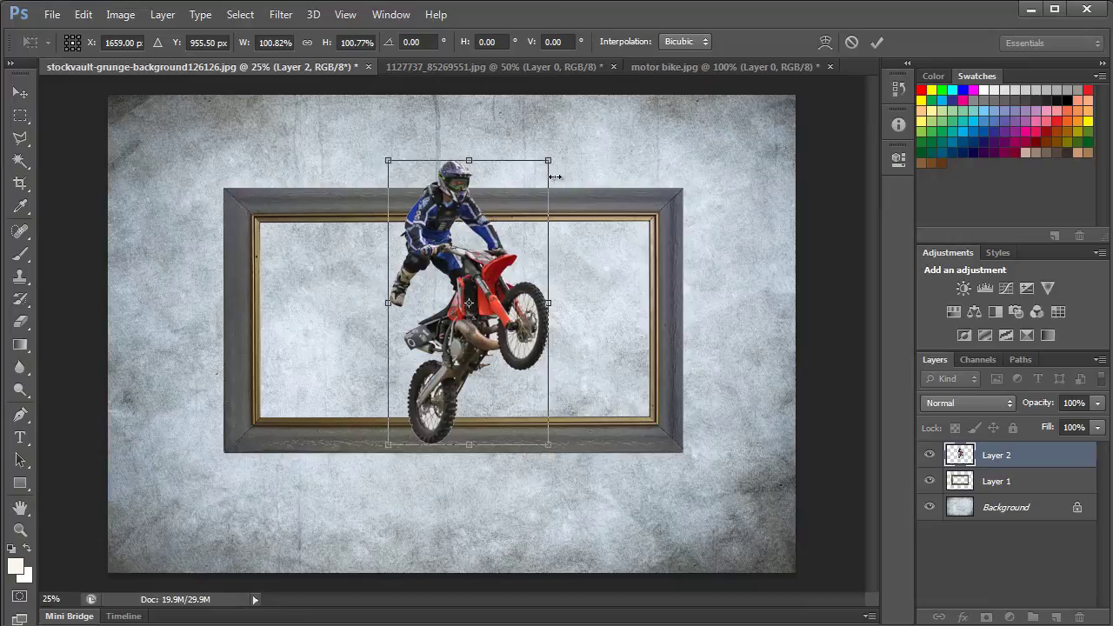
drag(389, 444, 378, 458)
key(Return)
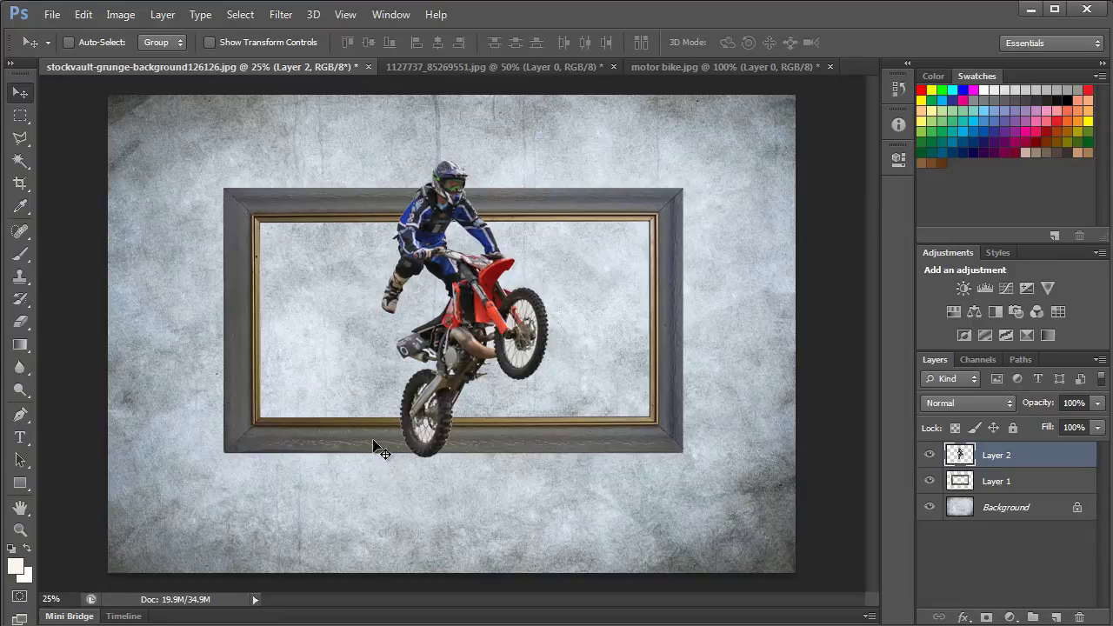
- Mask Layer 2 and paint out the rear wheel below the frame with a 30 px black brush
click(988, 616)
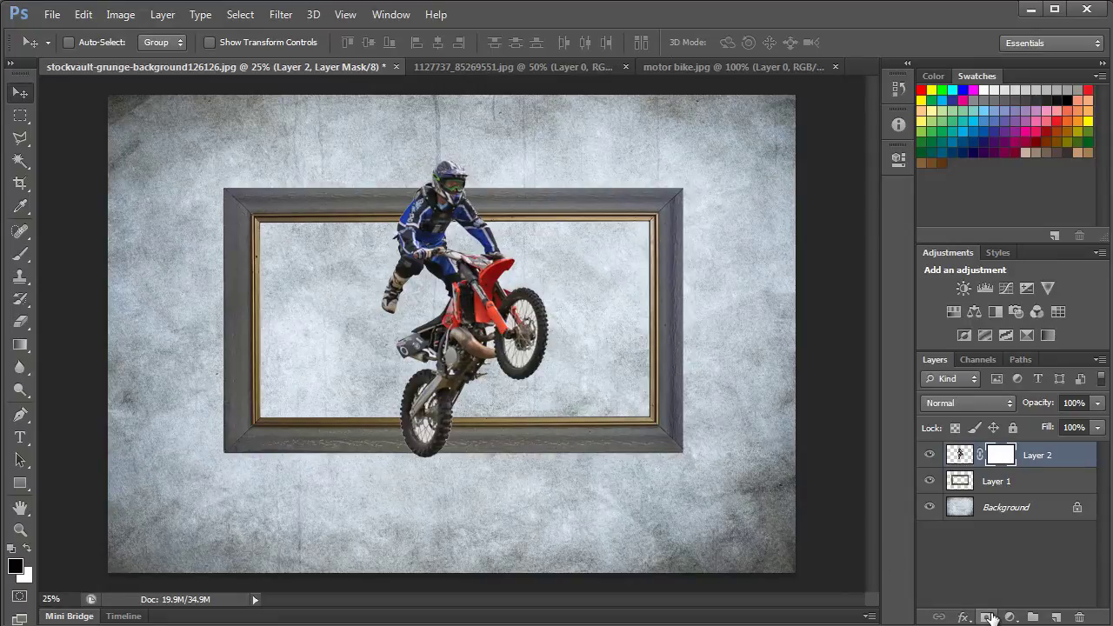
click(24, 257)
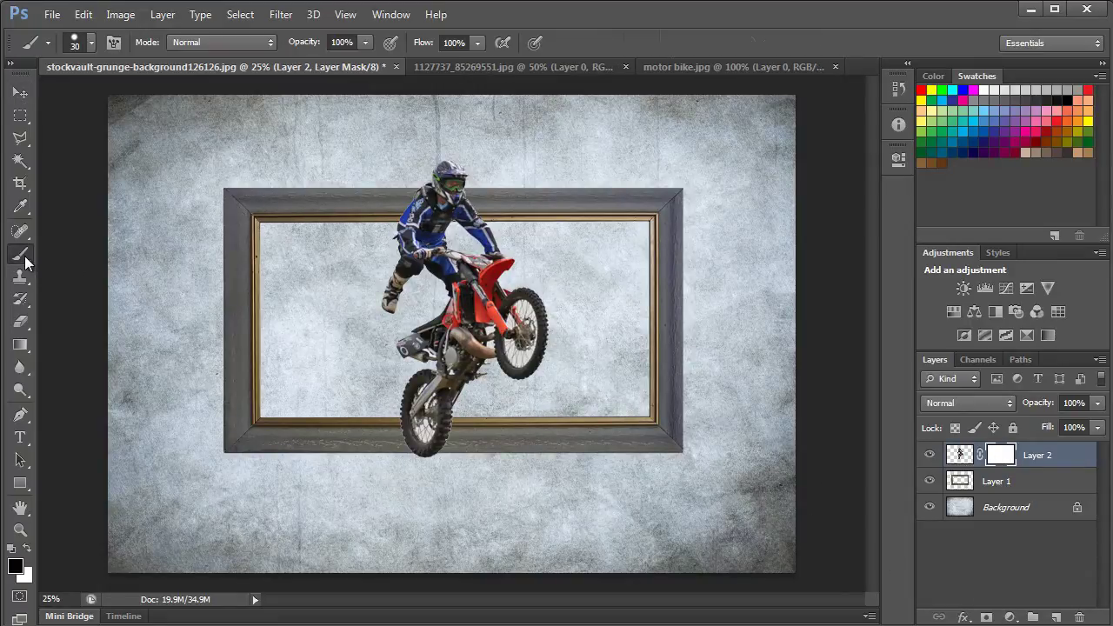
click(92, 40)
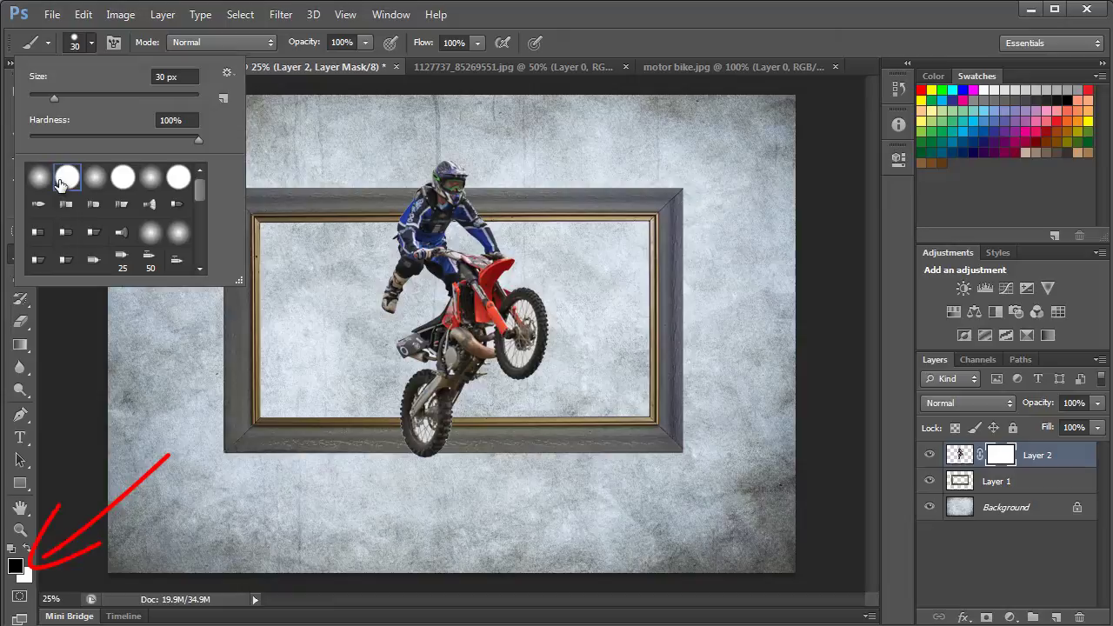
click(378, 436)
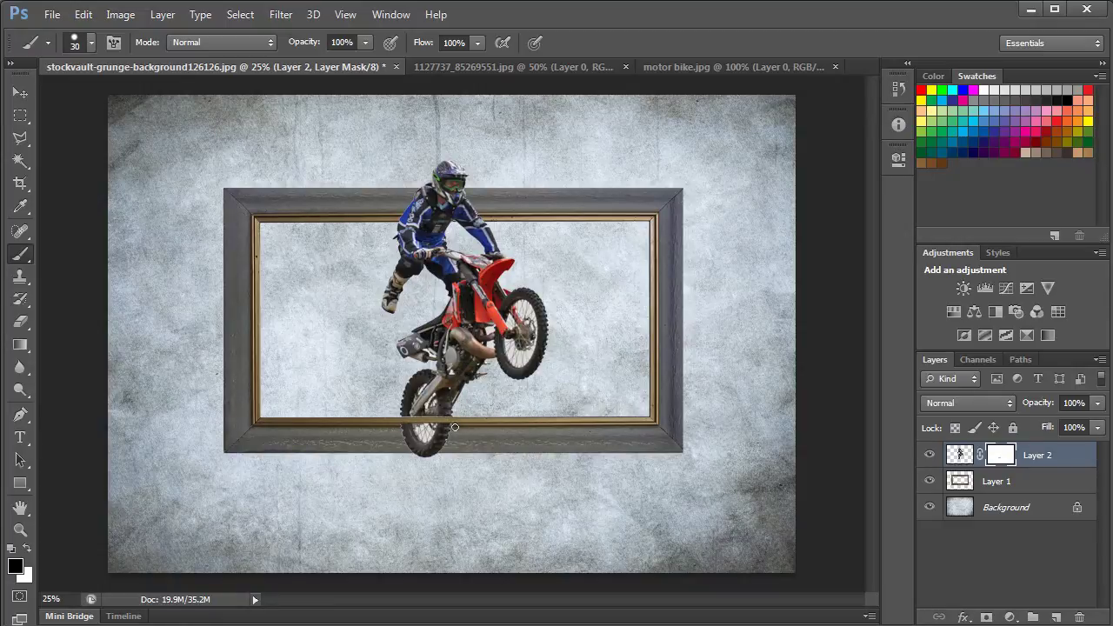
mouse_move(403, 424)
mouse_down()
mouse_move(451, 429)
mouse_move(410, 424)
mouse_move(440, 423)
mouse_move(448, 440)
mouse_move(403, 430)
mouse_move(446, 438)
mouse_move(403, 439)
mouse_move(430, 457)
mouse_up()
key(v)
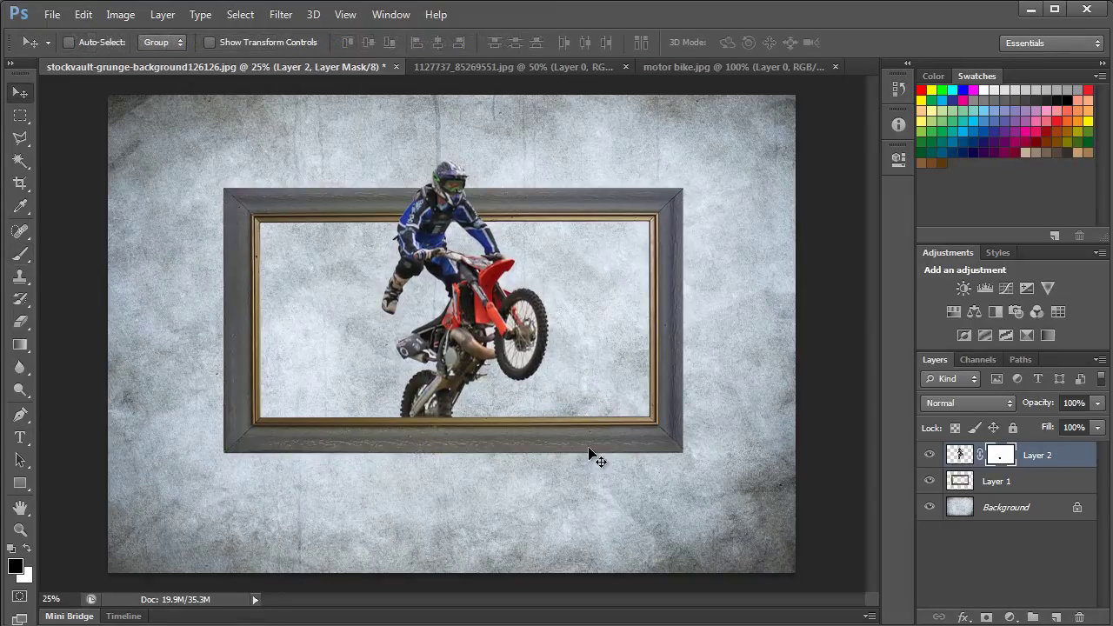
- Add Layer 3 above the Background and marquee-select the area inside the wooden frame
click(1009, 508)
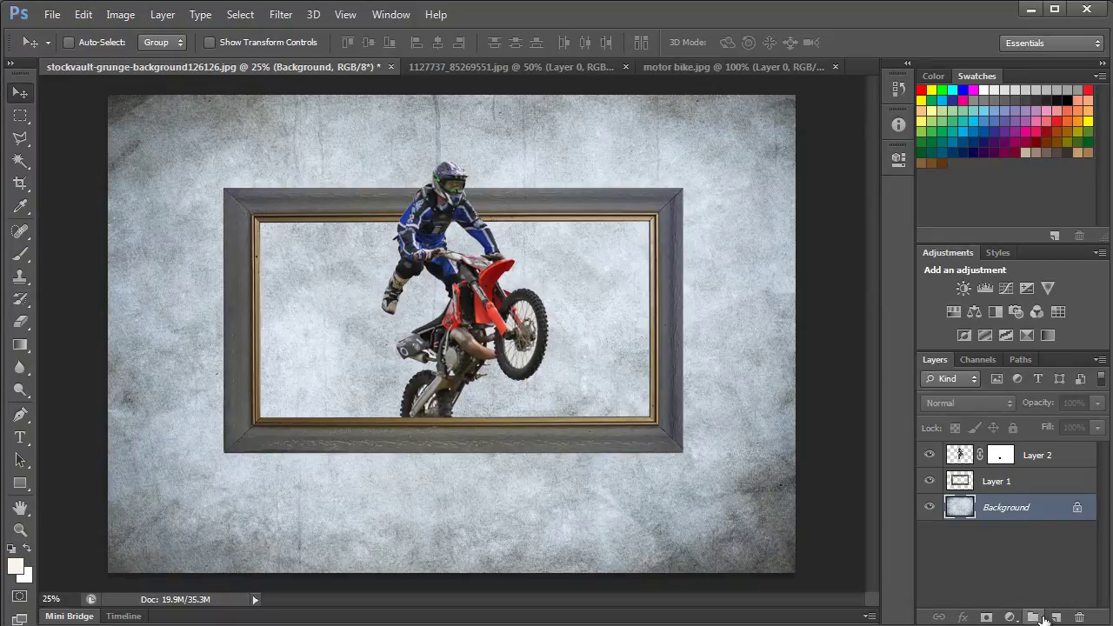
click(1054, 616)
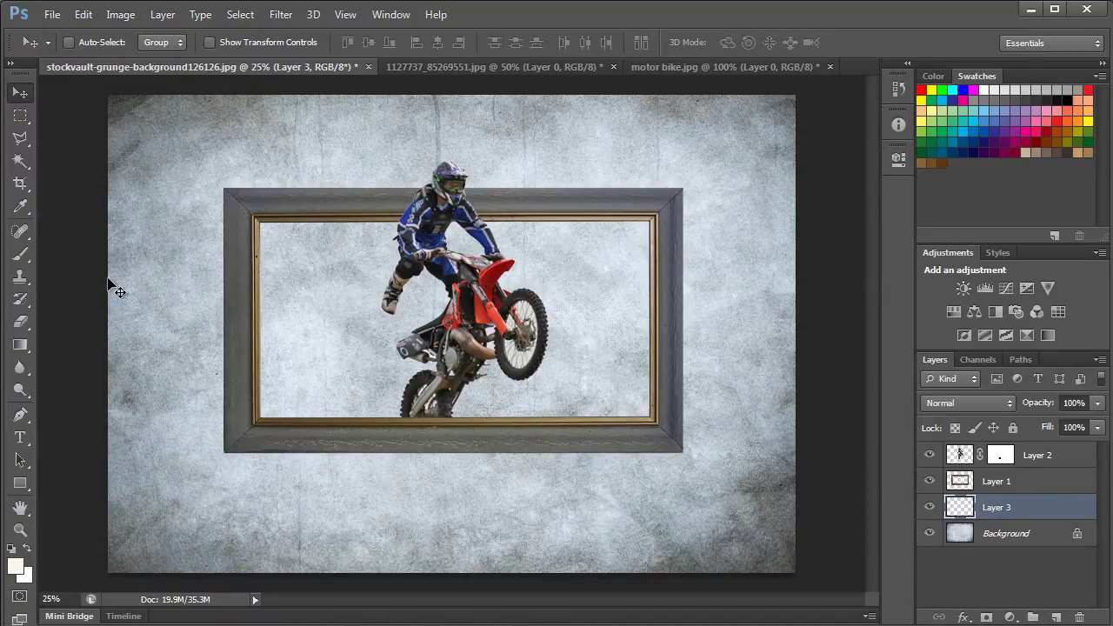
click(27, 117)
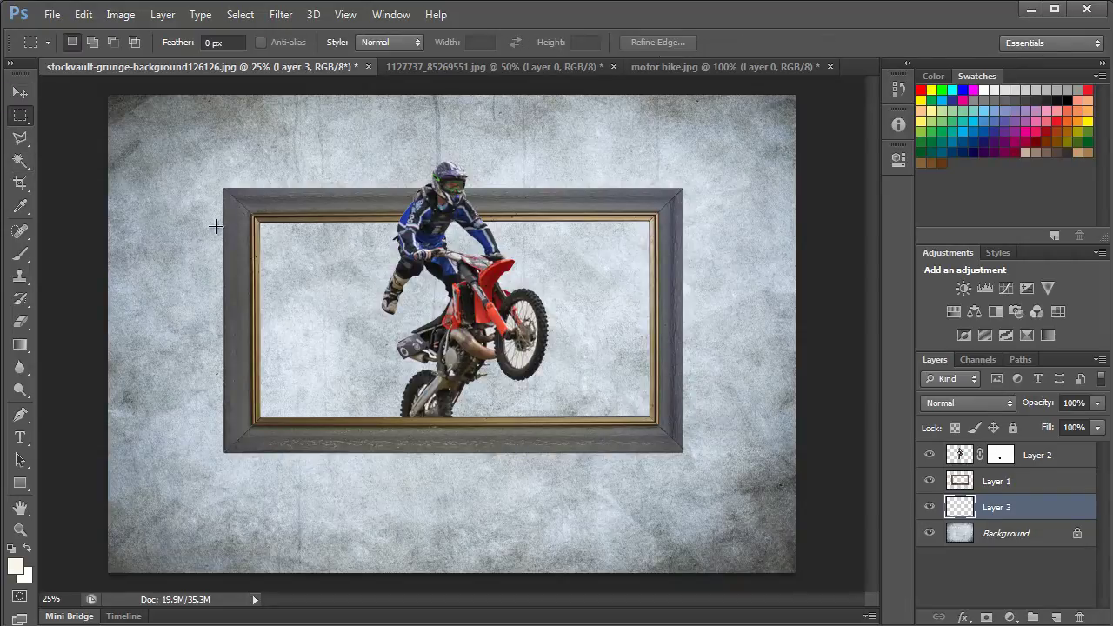
drag(240, 206, 665, 441)
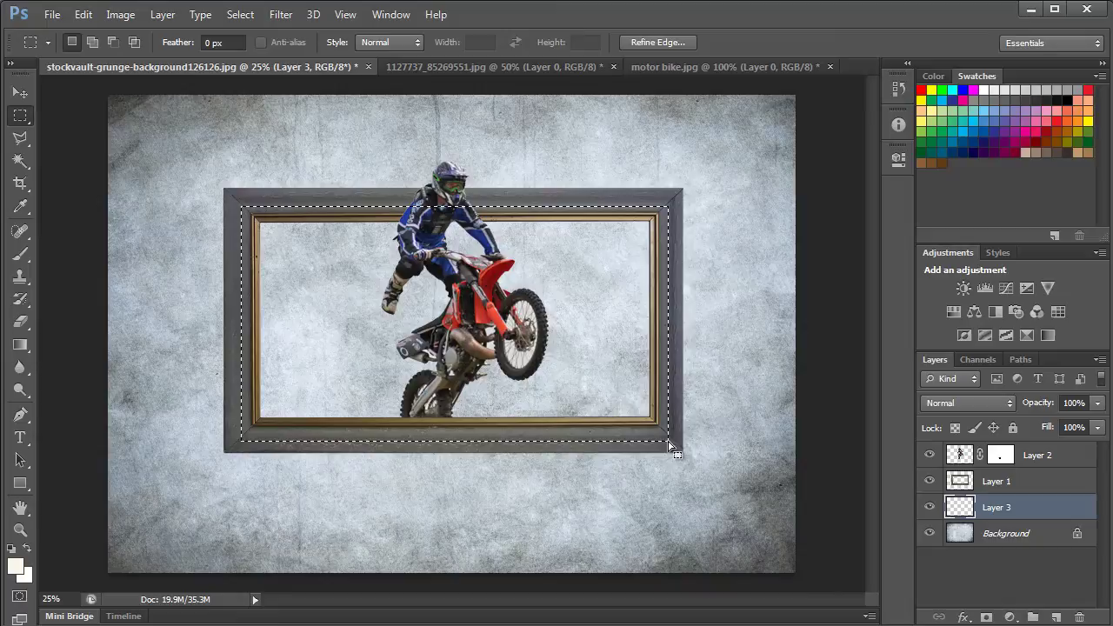
- Set the Gradient tool to a radial gradient from light blue c2f0ff to white
click(20, 346)
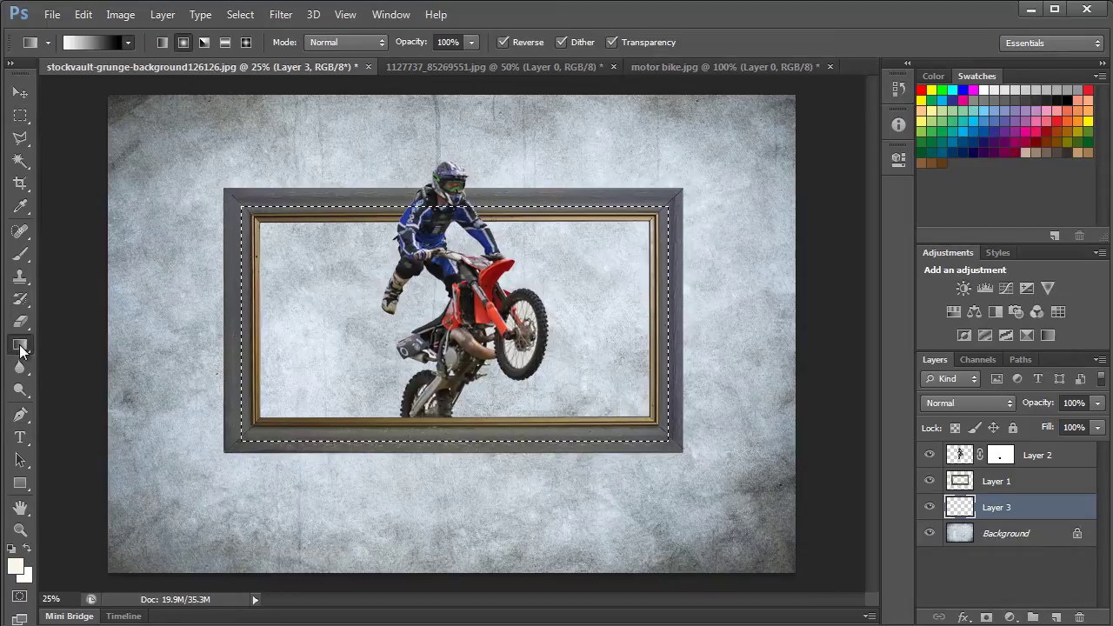
click(100, 44)
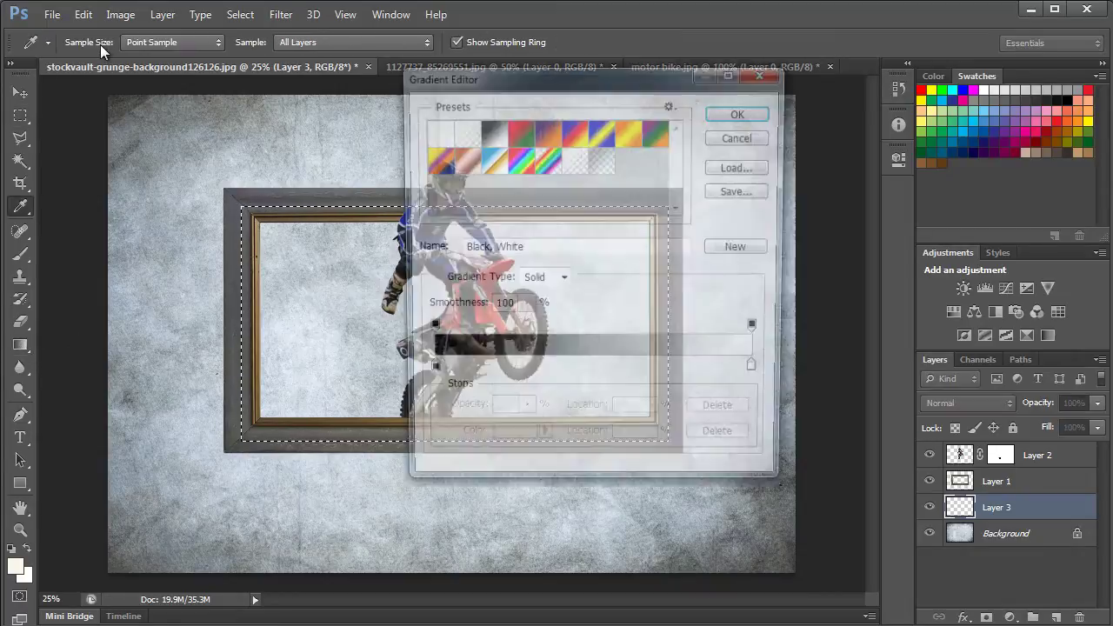
double_click(426, 374)
click(871, 403)
click(936, 459)
click(746, 358)
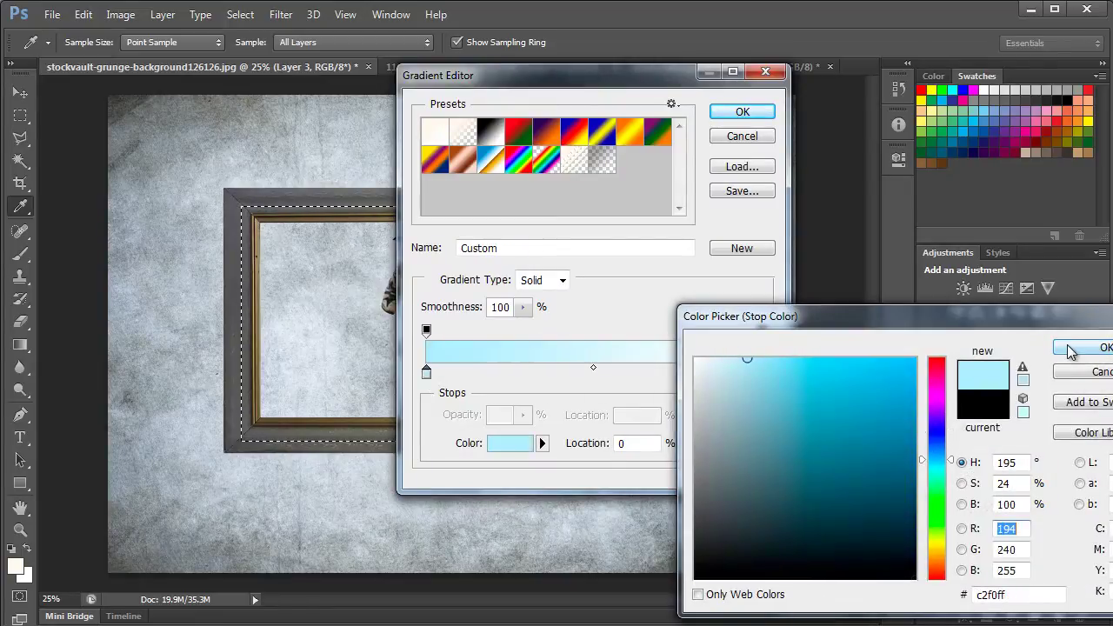
click(1070, 349)
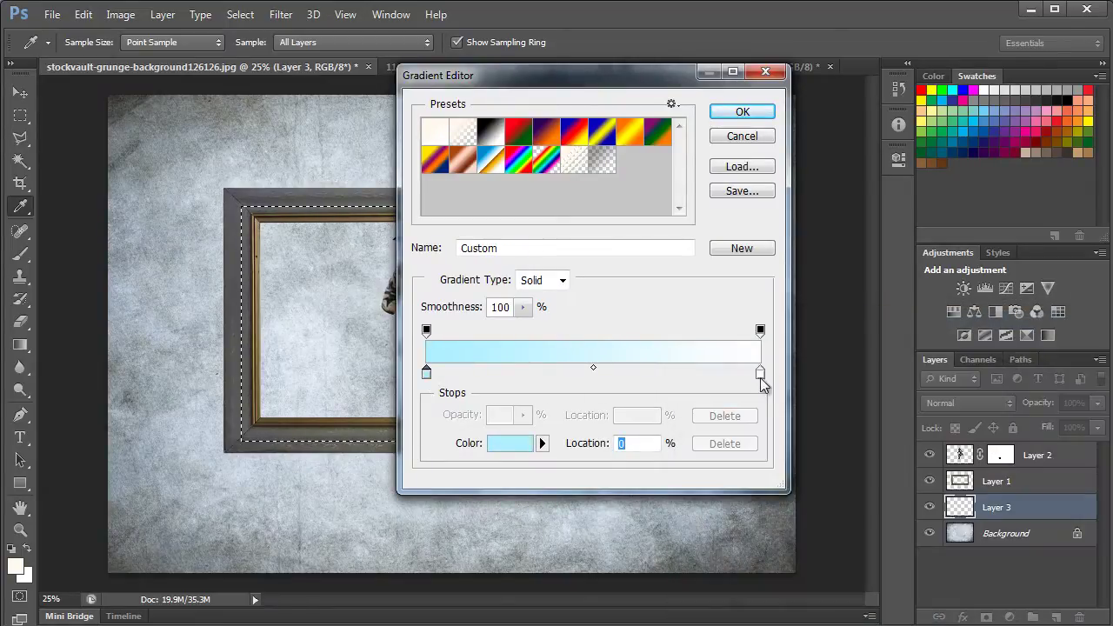
click(742, 113)
click(181, 45)
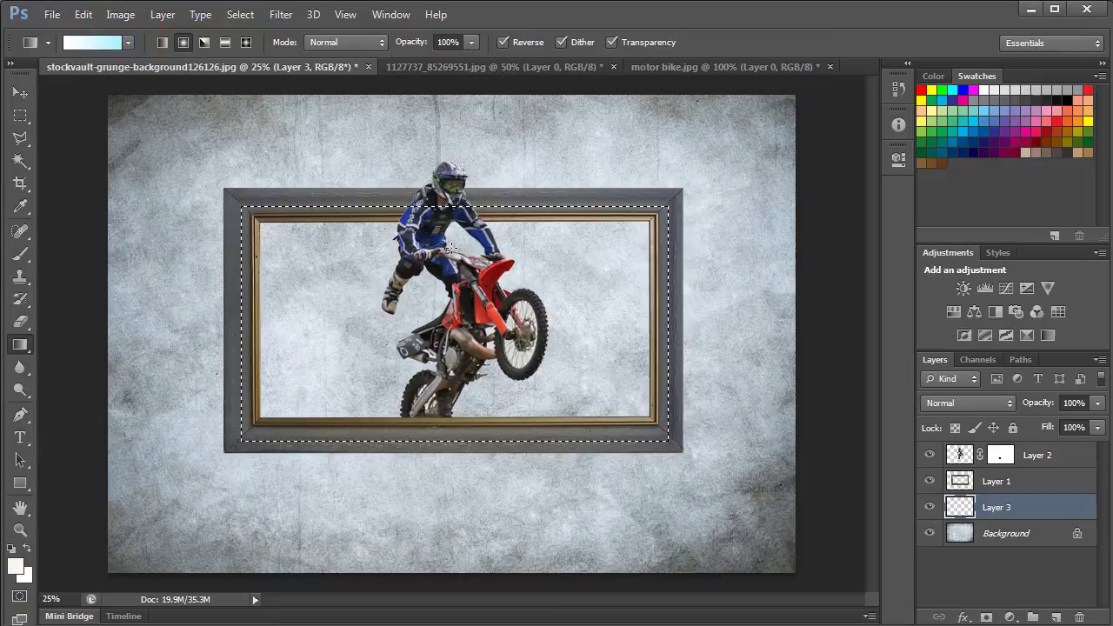
- Drag the gradient from the frame's bottom edge up to the helmet, then deselect
drag(452, 444, 453, 167)
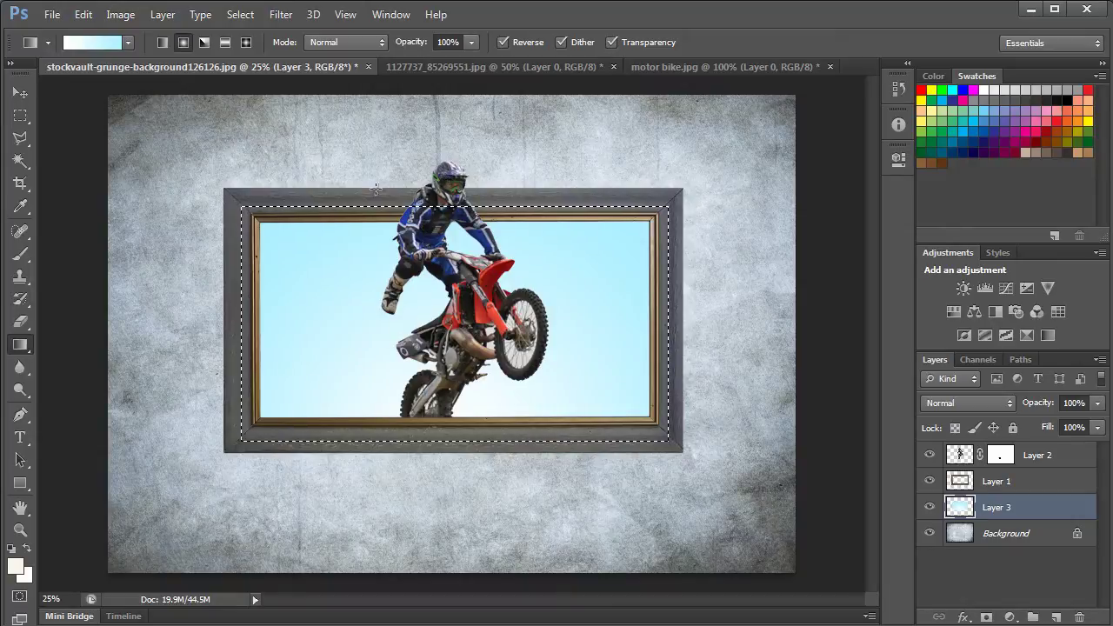
key(ctrl+d)
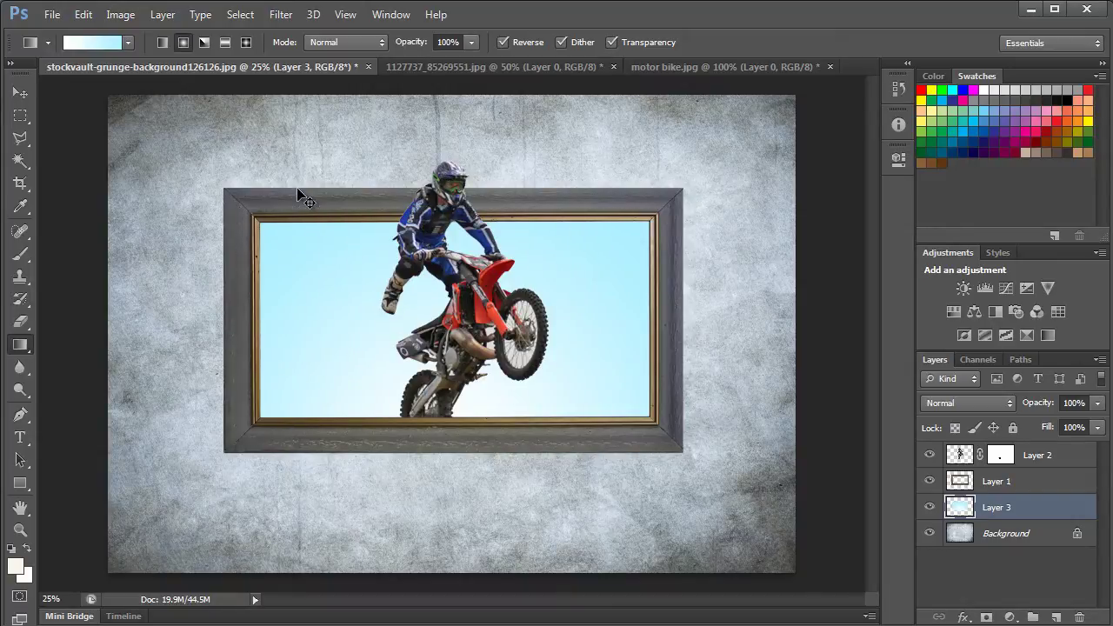
click(21, 93)
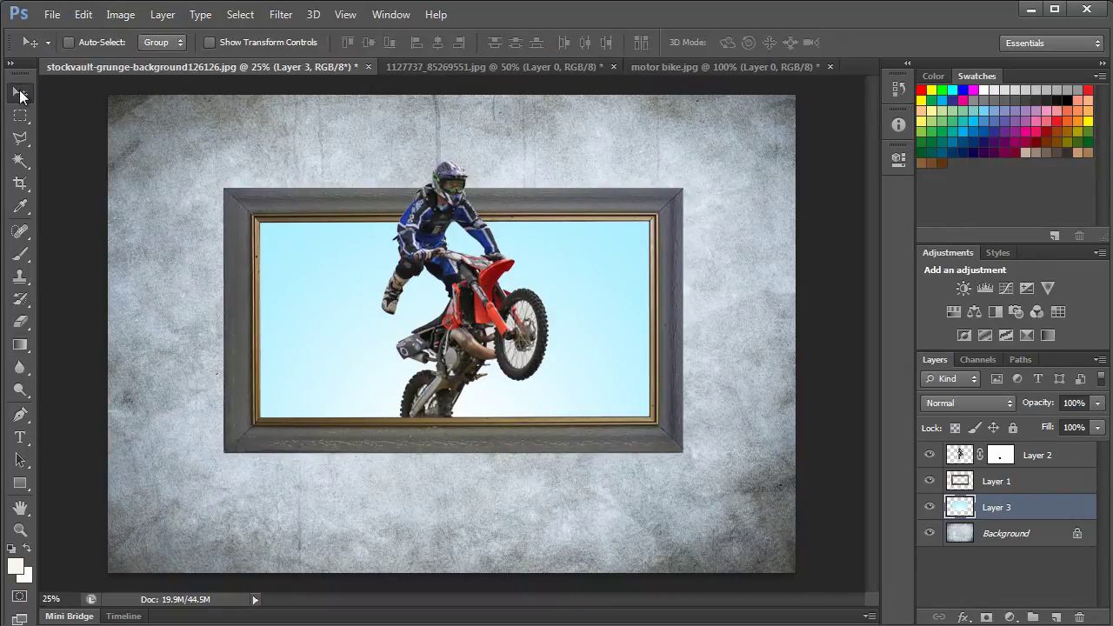